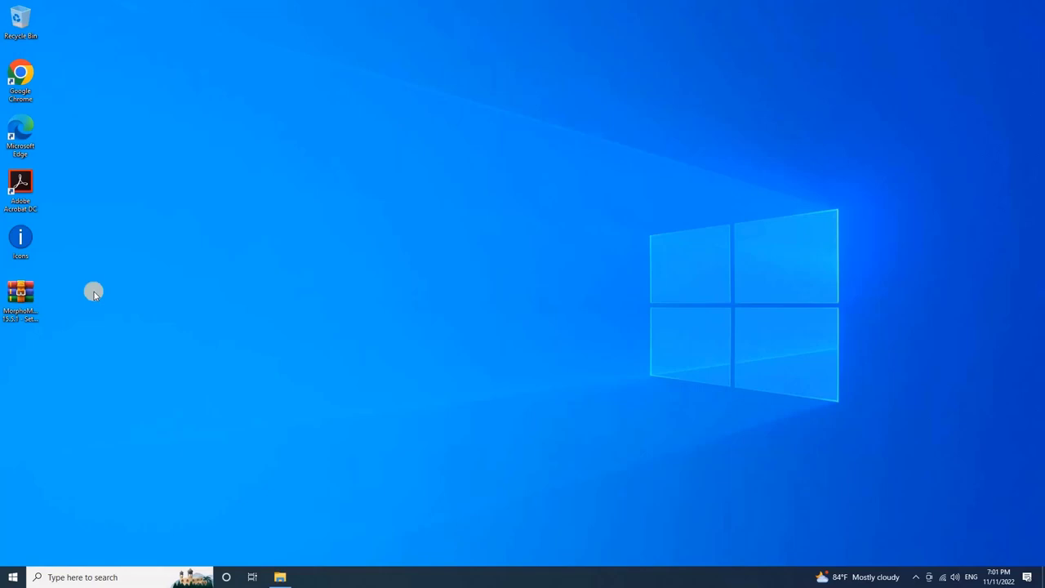
Step: Extract the MorphoManager setup archive with WinRAR into a new Setup Files folder on the desktop
left_click(28, 310)
right_click(28, 309)
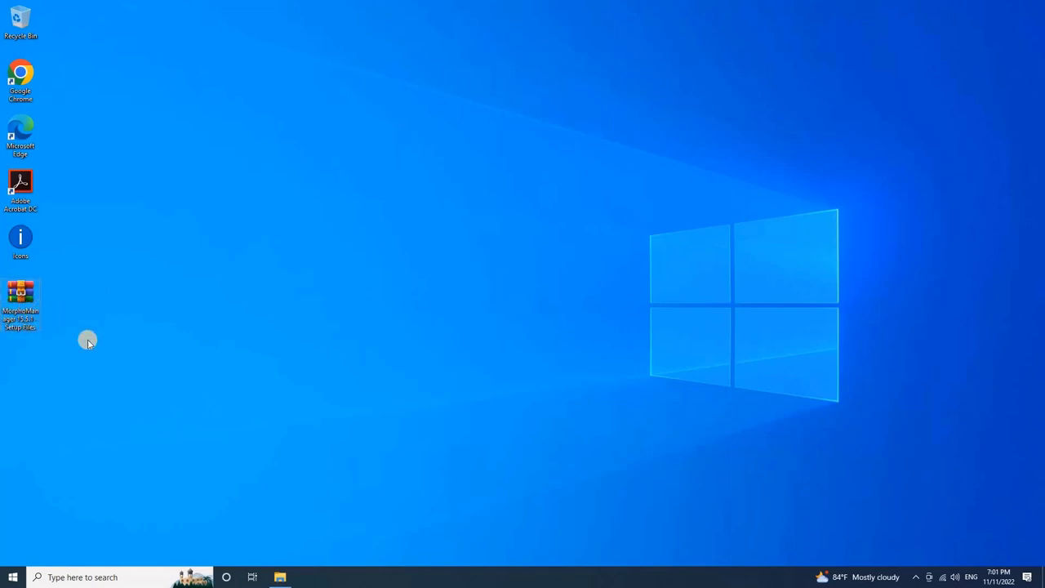
left_click(138, 351)
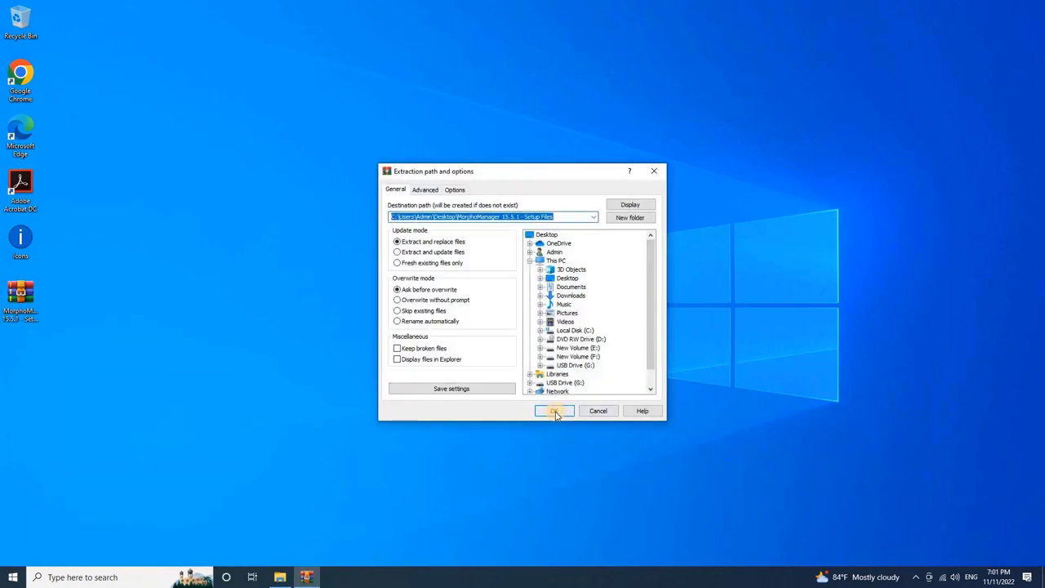
left_click(555, 412)
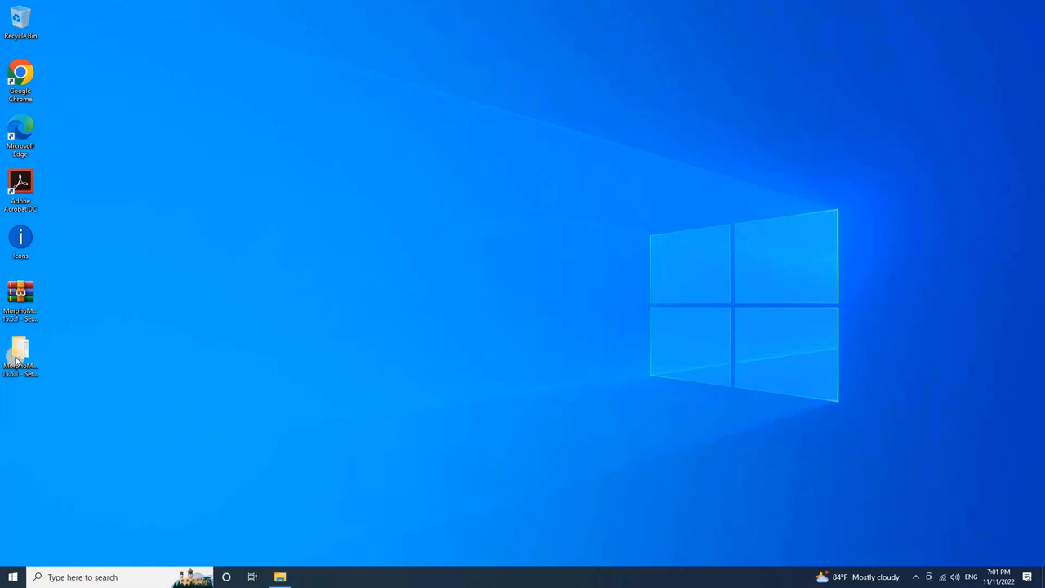
Step: Open the MorphoManager 15.5.1 - Setup Files folder and widen its Name column
left_click(30, 372)
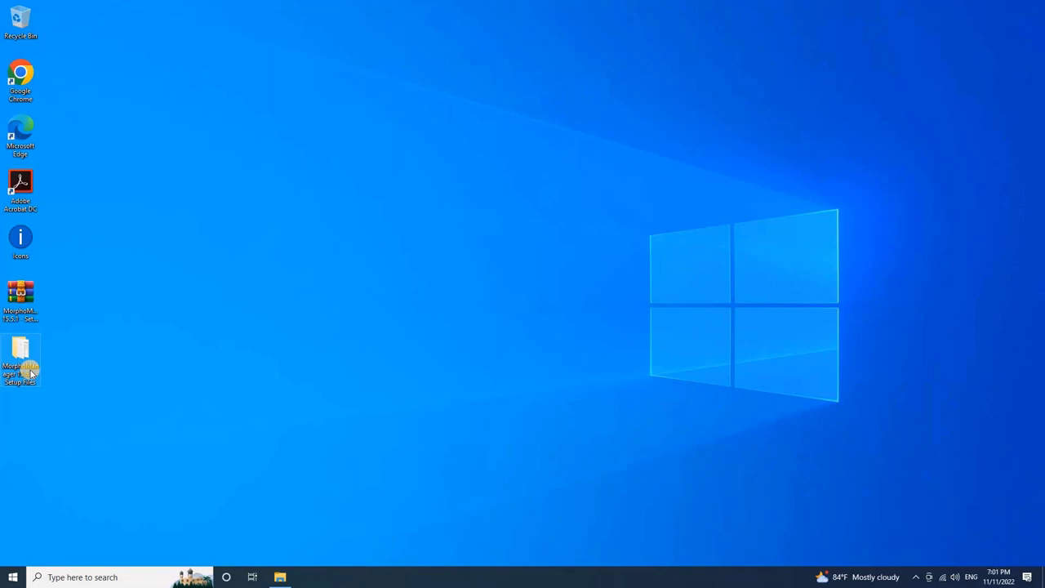
mouse_move(20, 359)
double_click(30, 372)
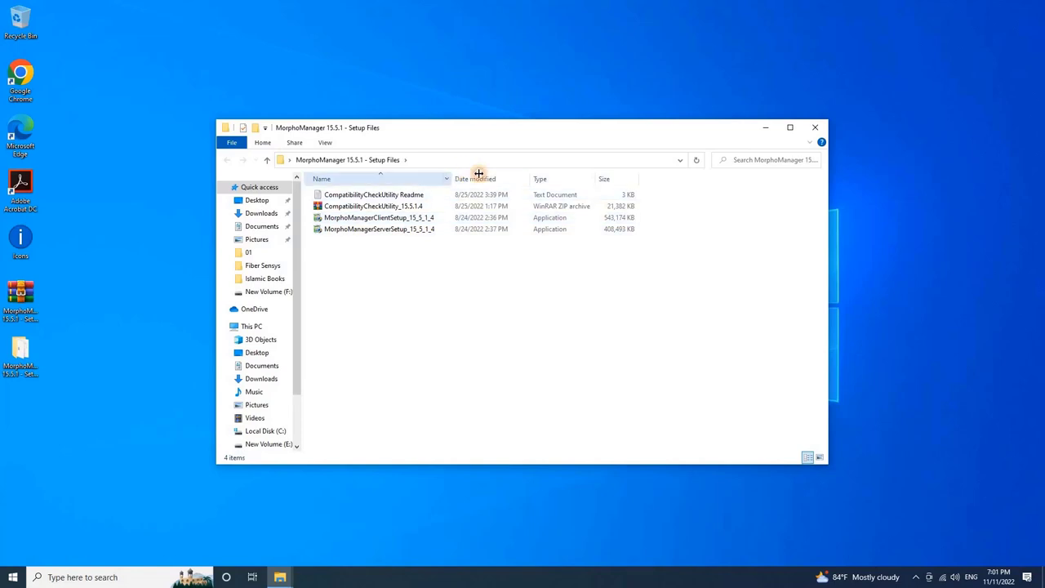
left_click_drag(515, 183, 575, 182)
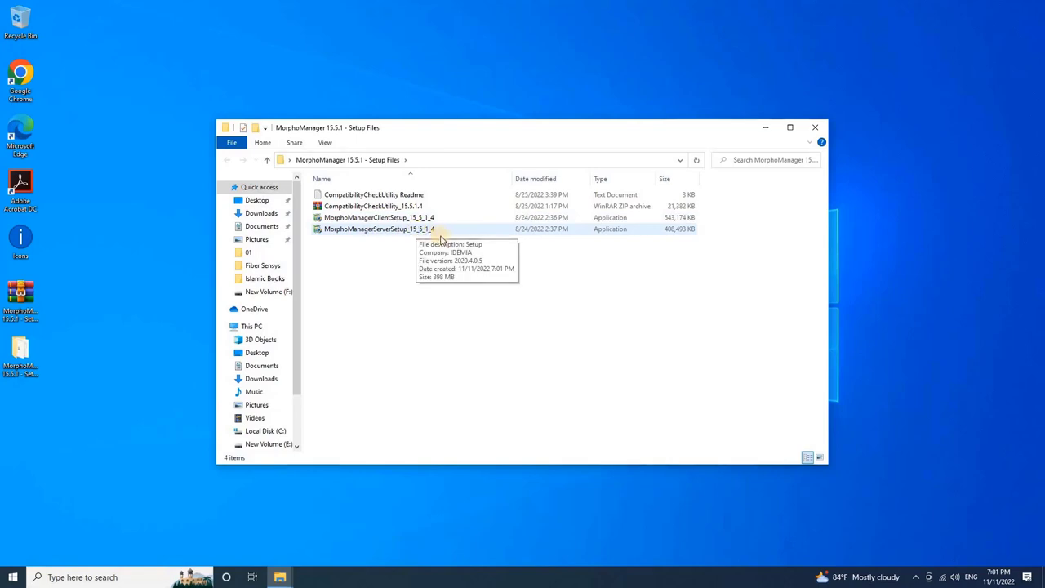
Step: Run the MorphoManager Server setup as administrator and get past the welcome and license pages
right_click(447, 247)
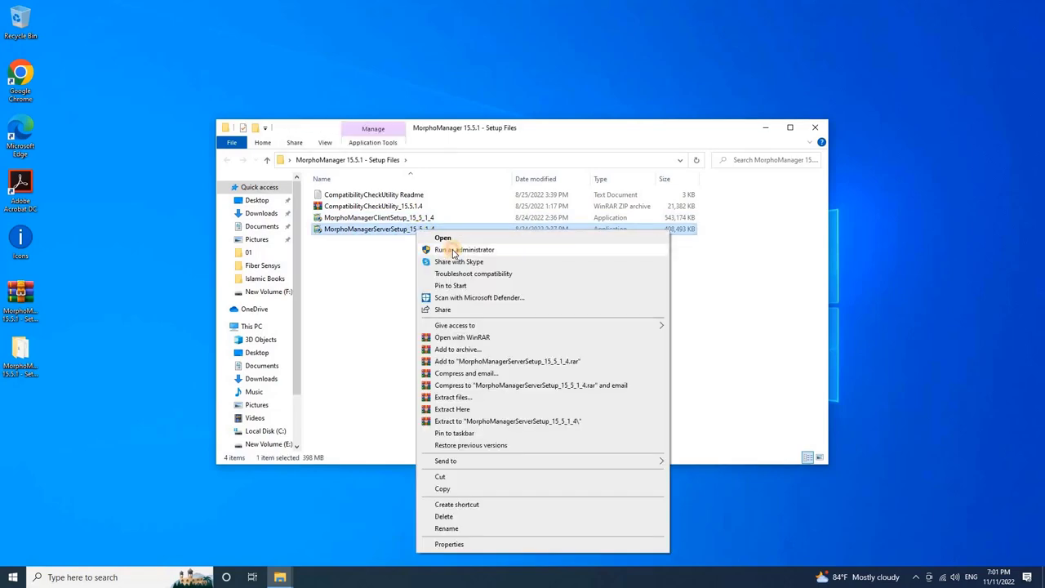
left_click(454, 250)
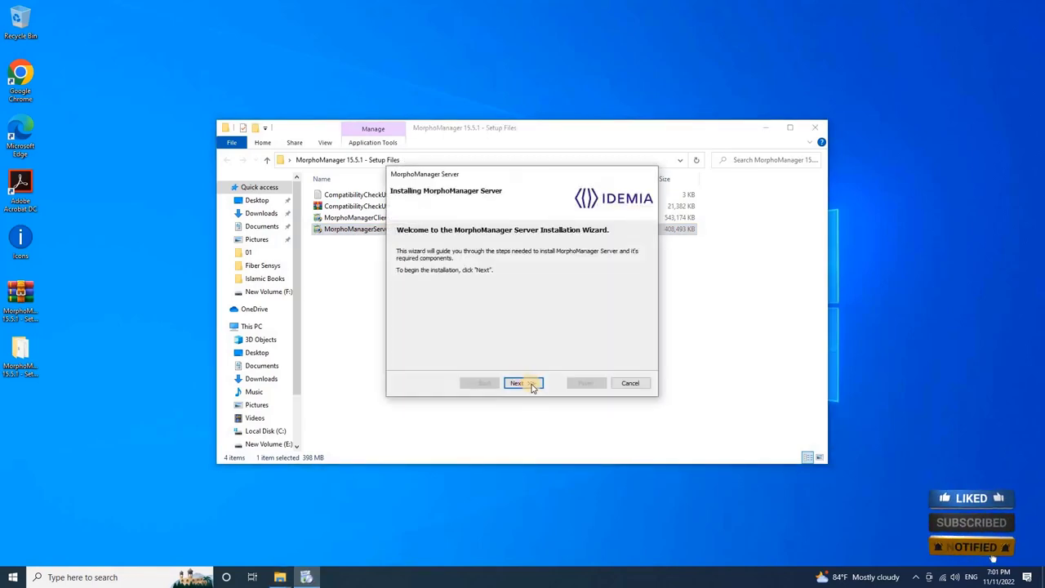
left_click(532, 385)
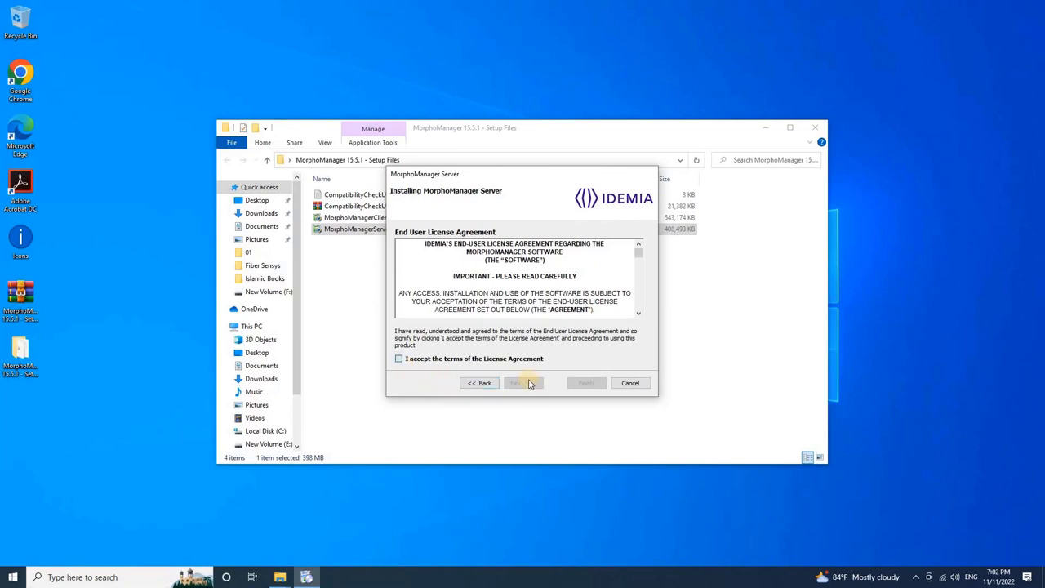
left_click(538, 390)
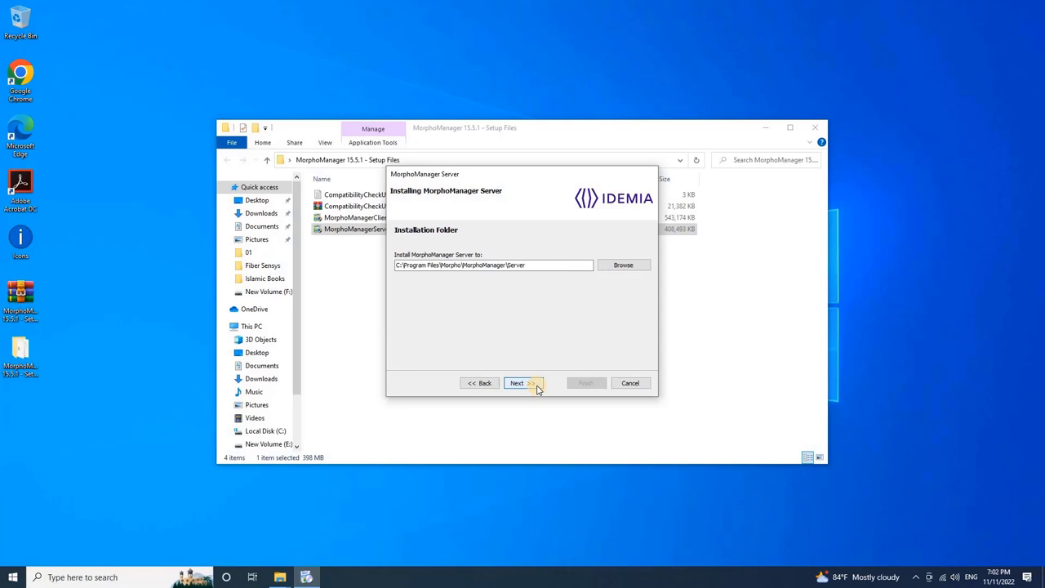
Step: Keep the default install folder, acknowledge the firmware and SQL Compact Edition notices, and start installing
left_click(538, 390)
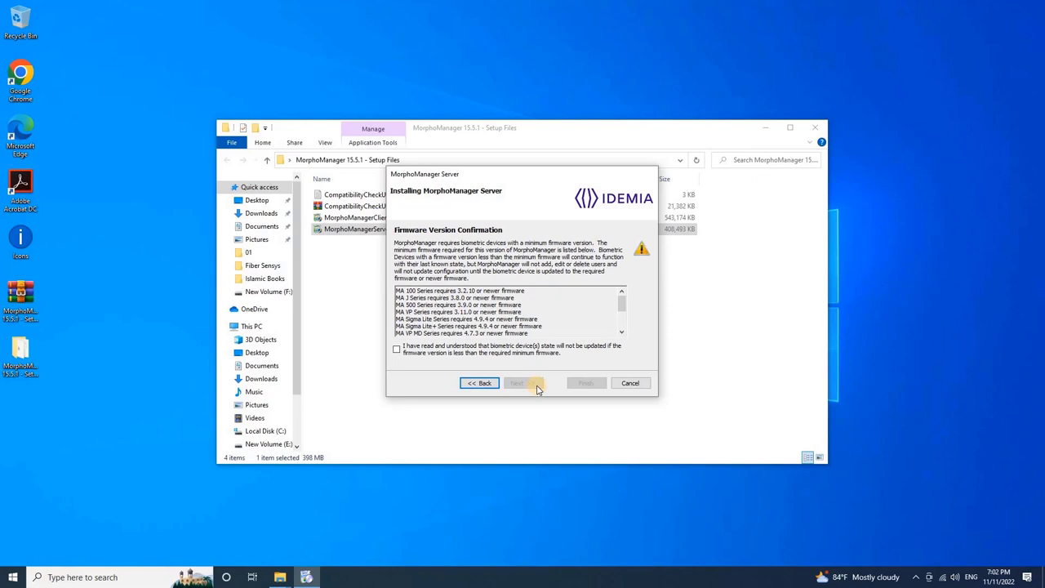
left_click(439, 352)
left_click(537, 383)
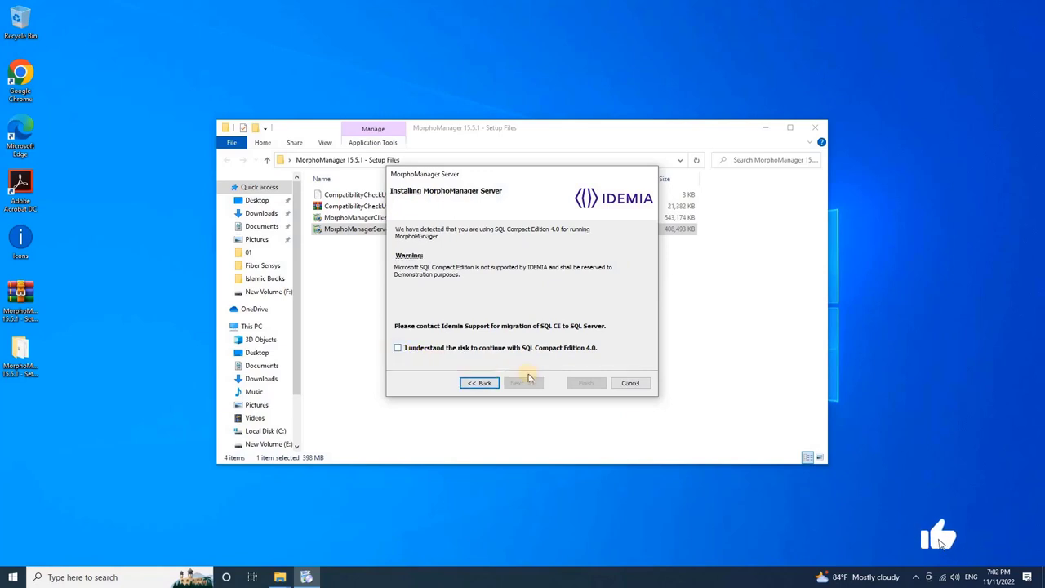
key("space")
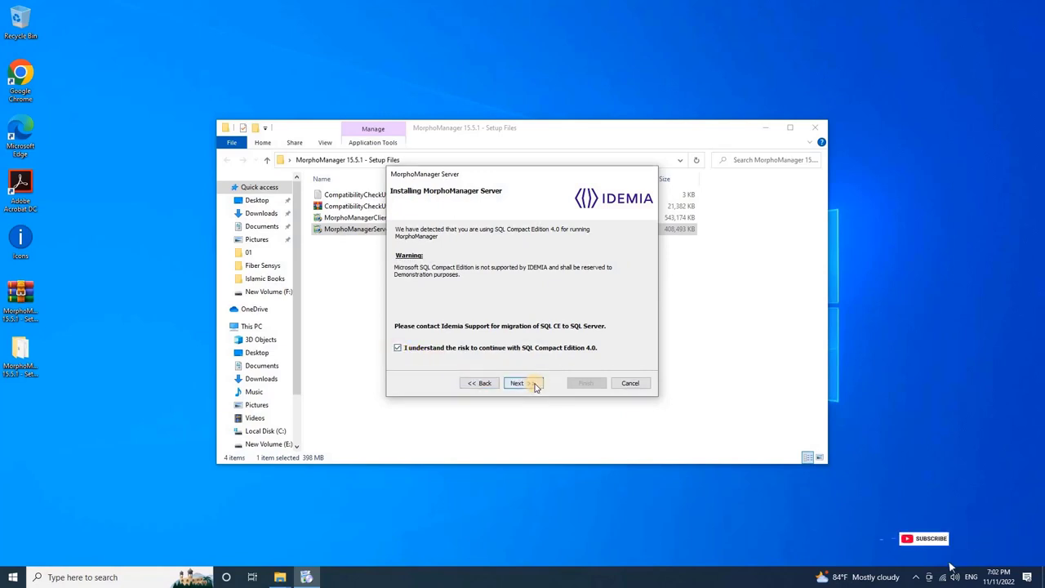
left_click(536, 385)
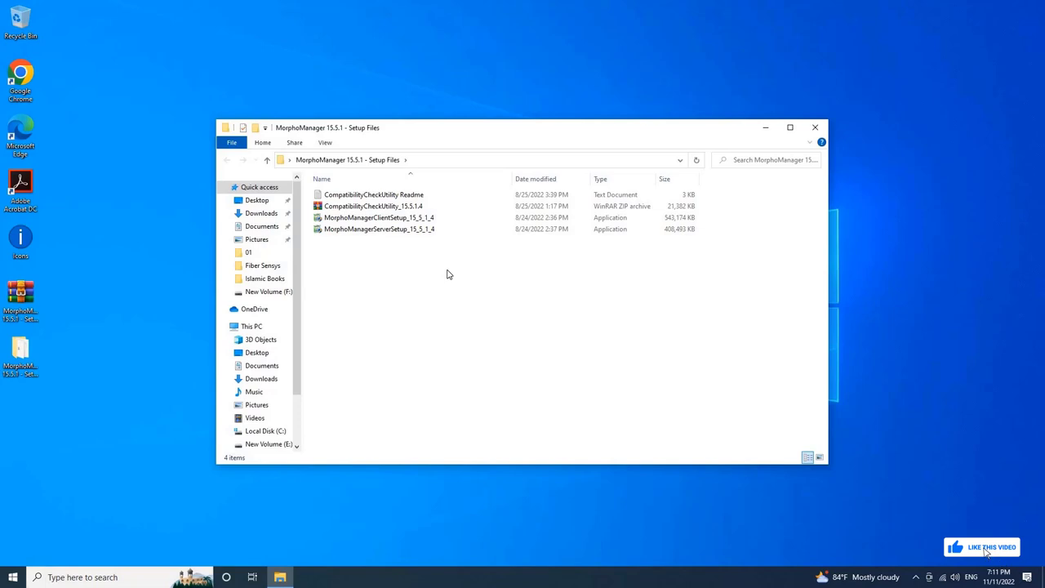
Step: Run the MorphoManager Client setup as administrator and install it to the default folder
double_click(401, 219)
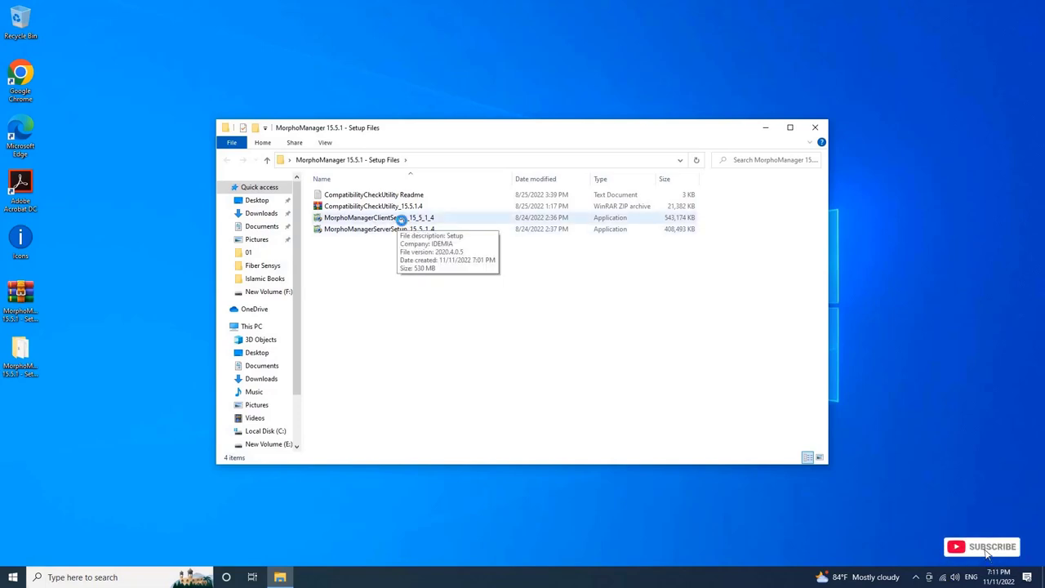
right_click(402, 221)
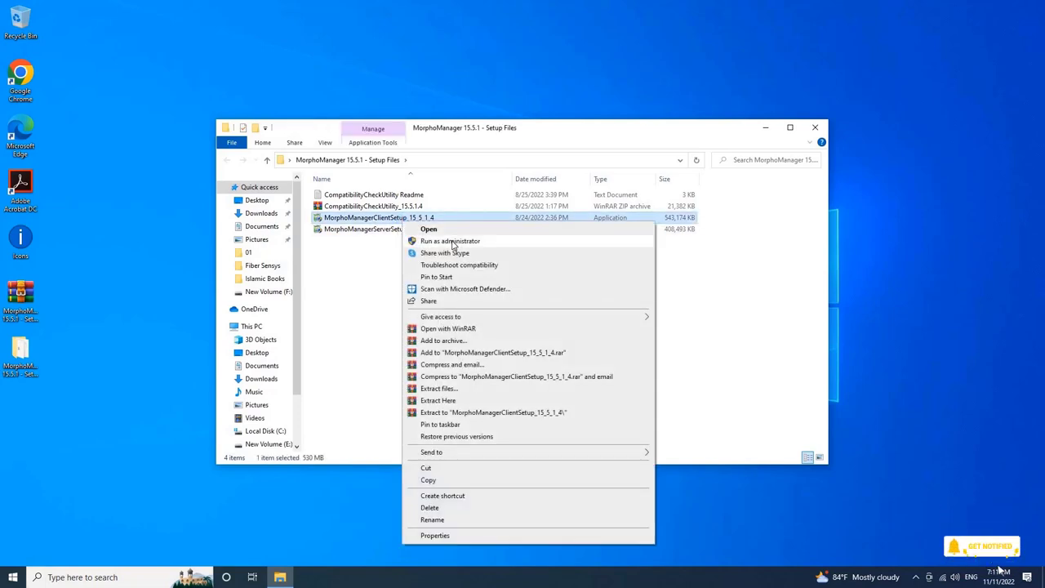
left_click(454, 241)
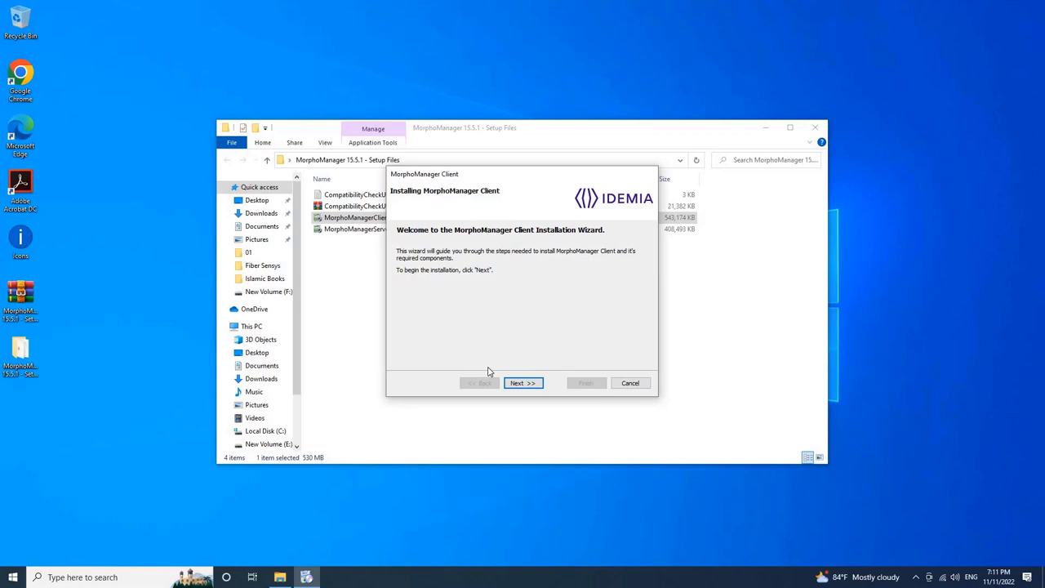
left_click(538, 388)
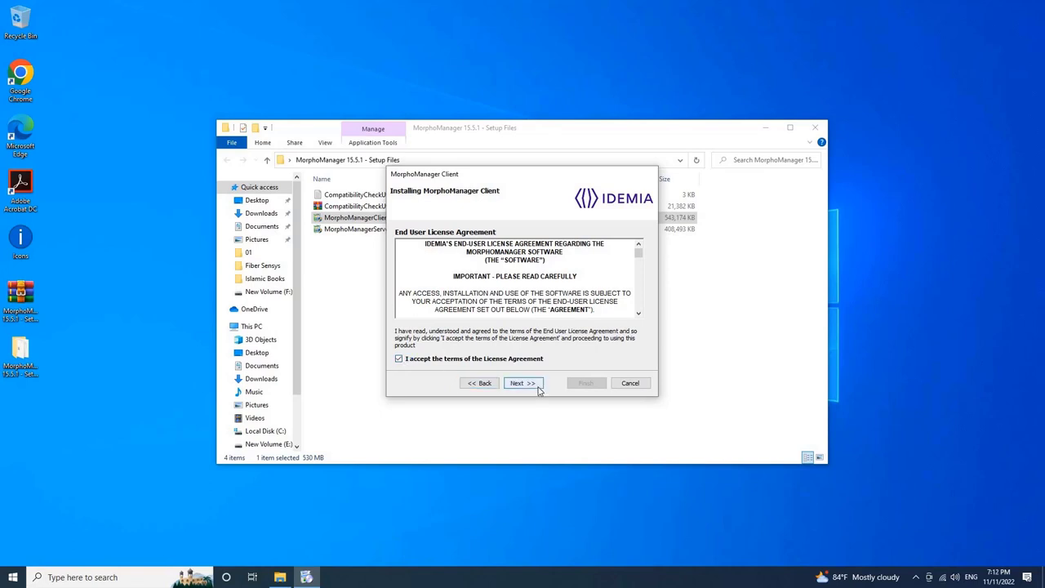
left_click(538, 390)
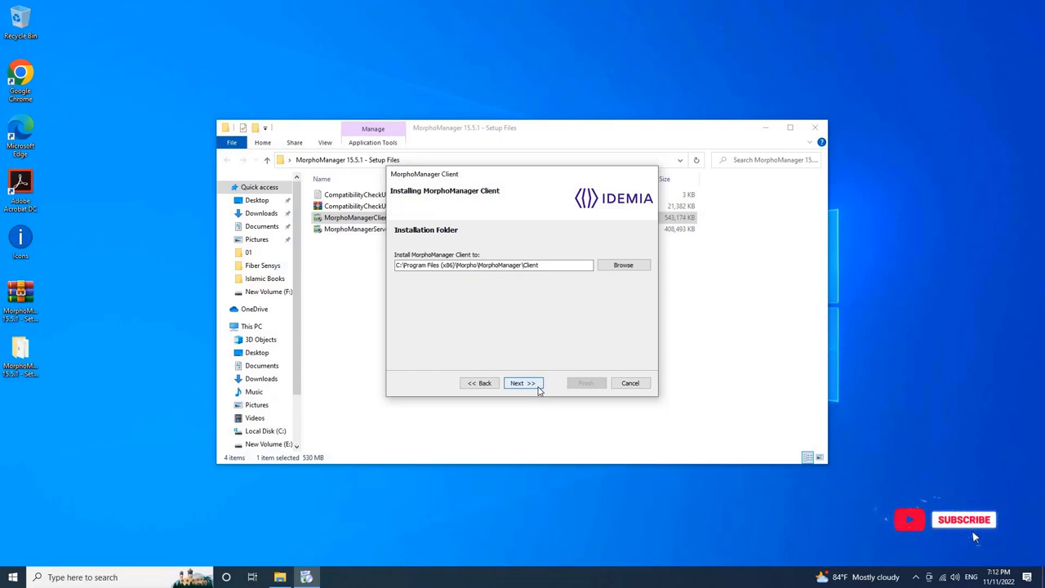
left_click(538, 390)
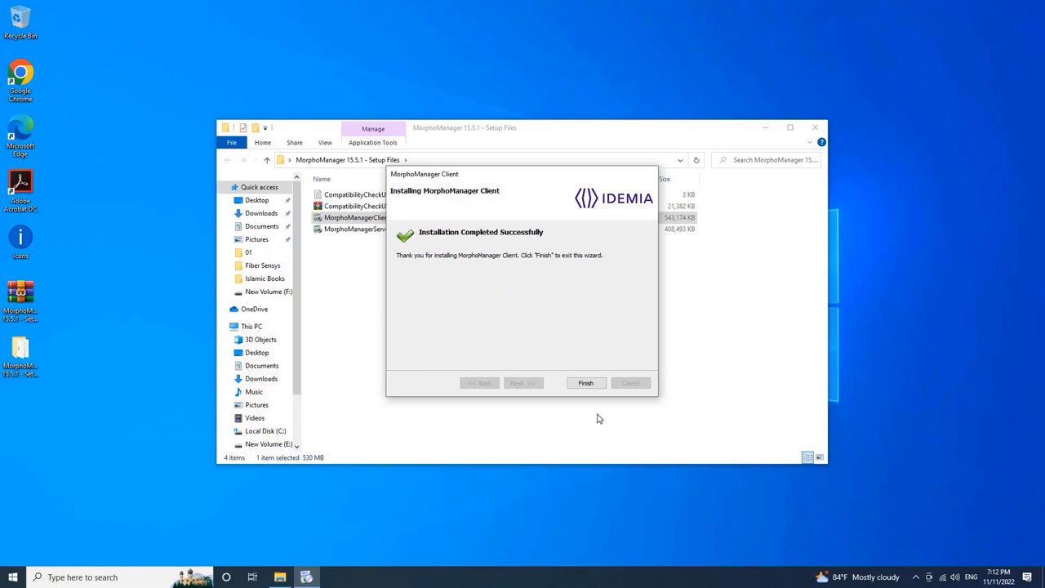
Step: Finish the completed MorphoManager Client installation wizard
left_click(592, 383)
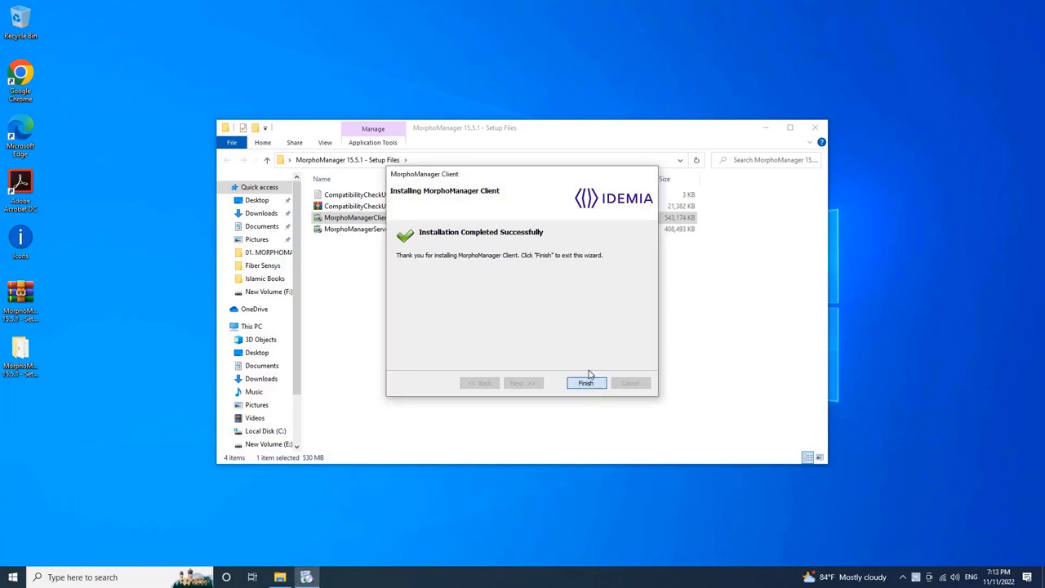